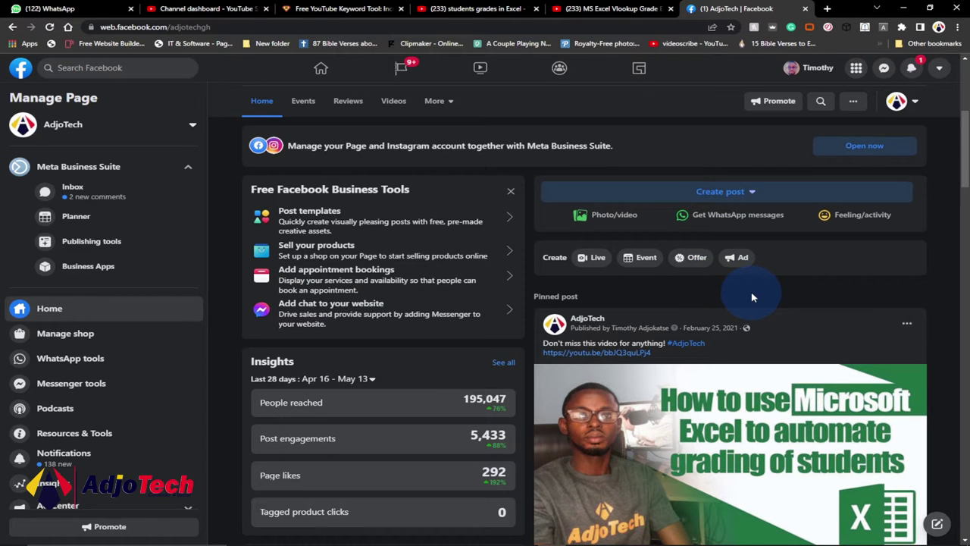
Step: Bring up the AdjoTech page's invite-friends list from its more-actions menu, then close it
scroll(774, 314, up, 3)
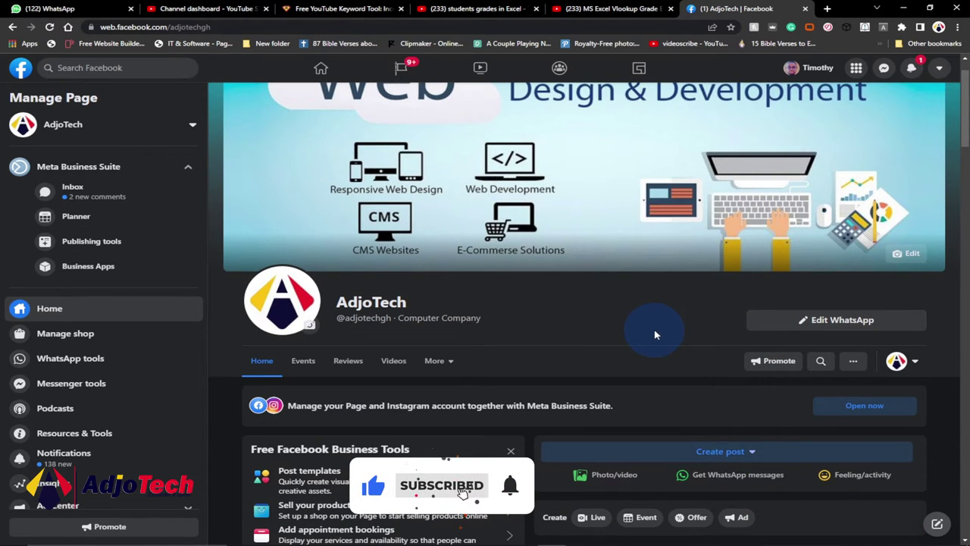
scroll(418, 422, down, 7)
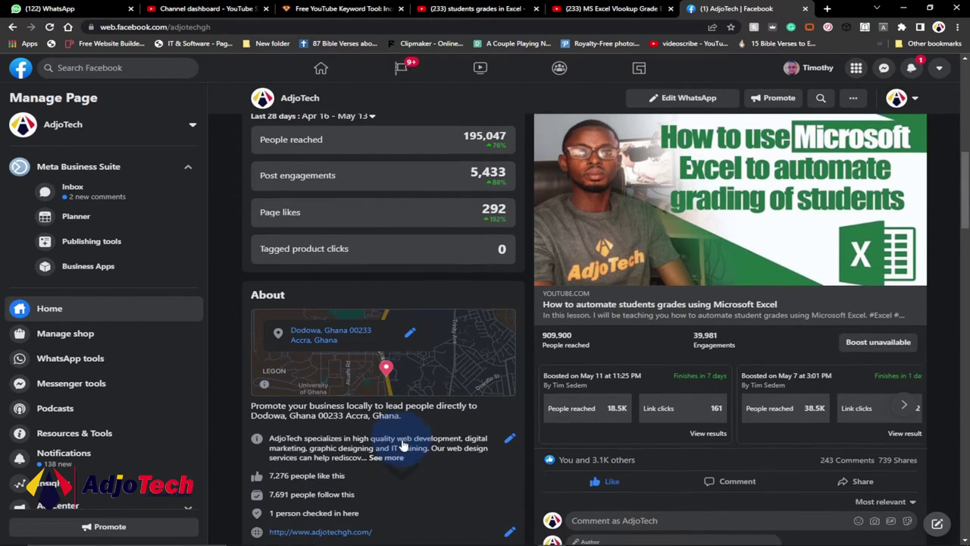
scroll(402, 432, up, 7)
scroll(413, 417, up, 1)
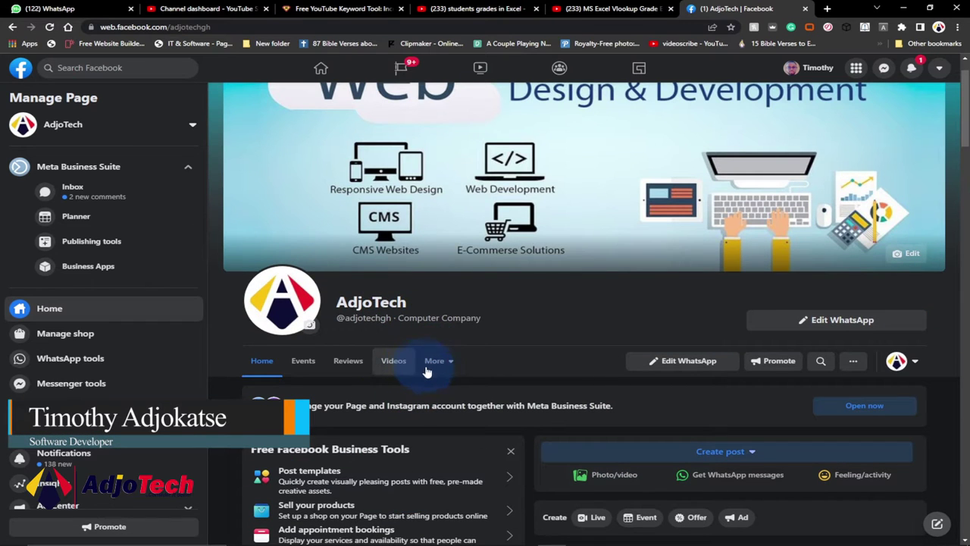
scroll(415, 366, down, 4)
scroll(438, 376, down, 2)
scroll(438, 377, down, 4)
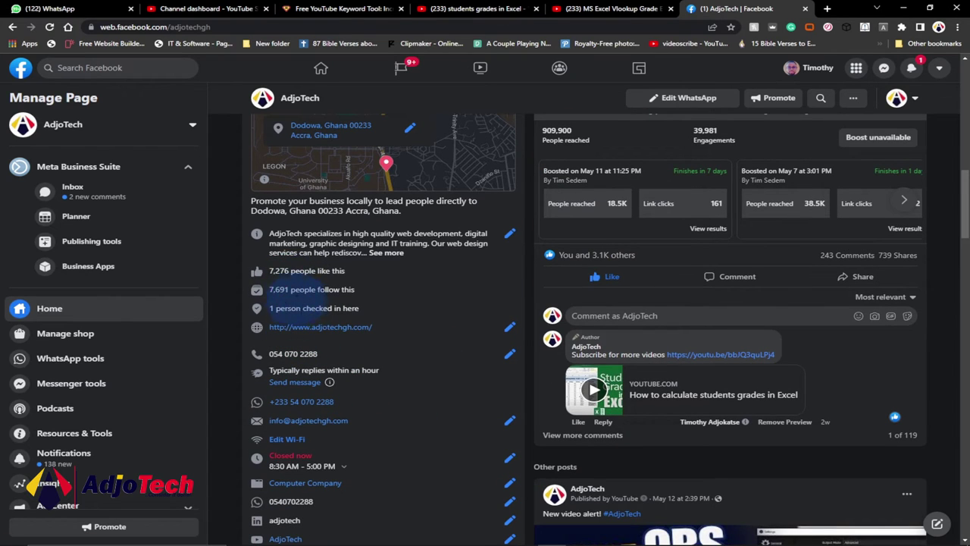
scroll(392, 363, up, 10)
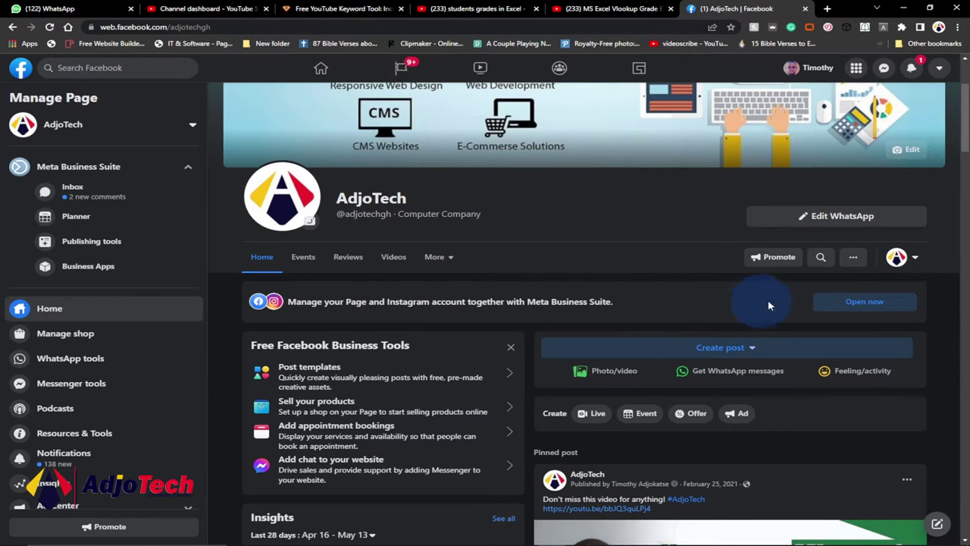
click(854, 259)
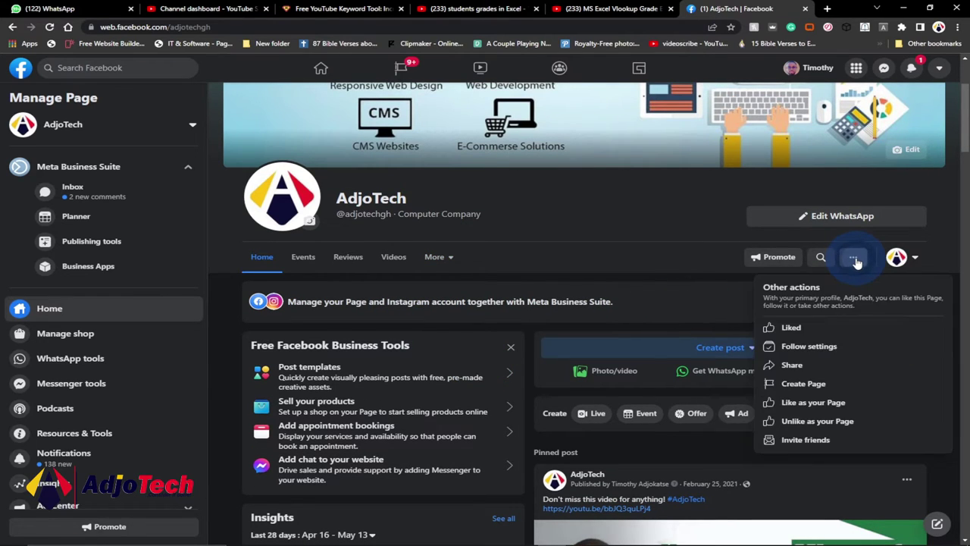
click(808, 441)
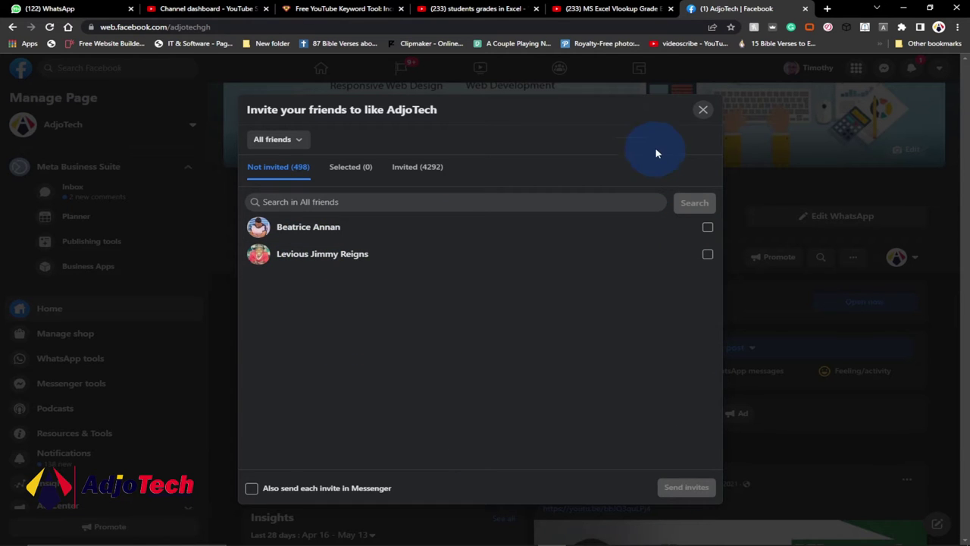
click(704, 112)
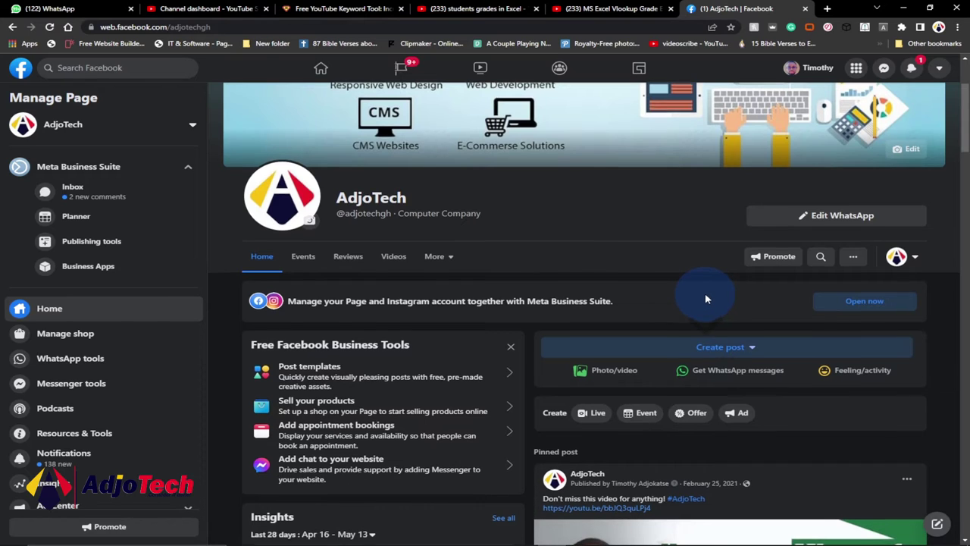
Step: Find the pinned Excel grading post and like it
scroll(704, 300, down, 3)
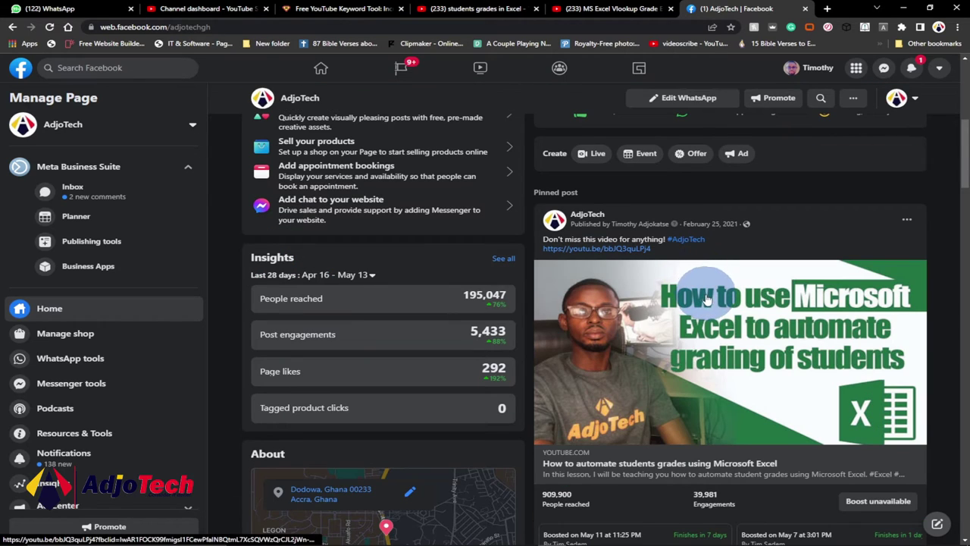
scroll(709, 284, up, 3)
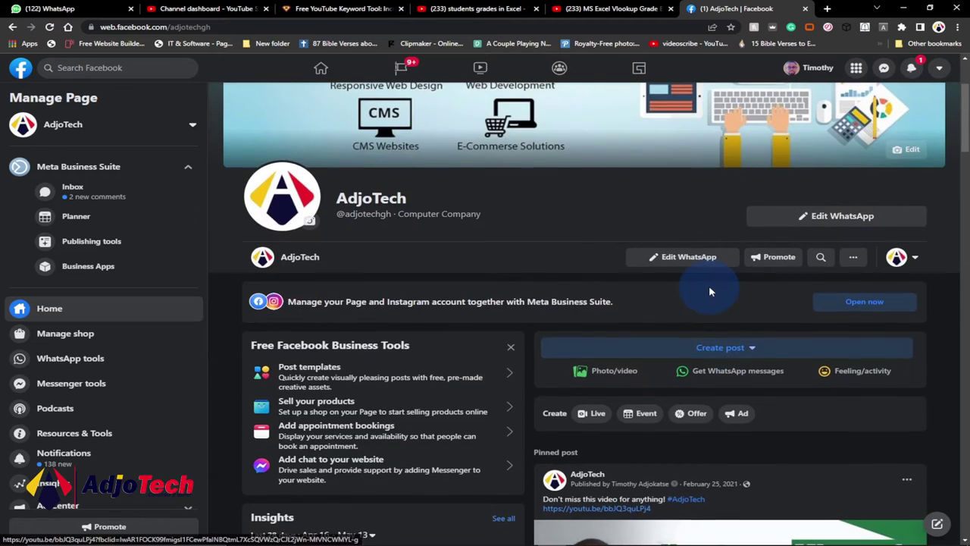
scroll(747, 329, down, 4)
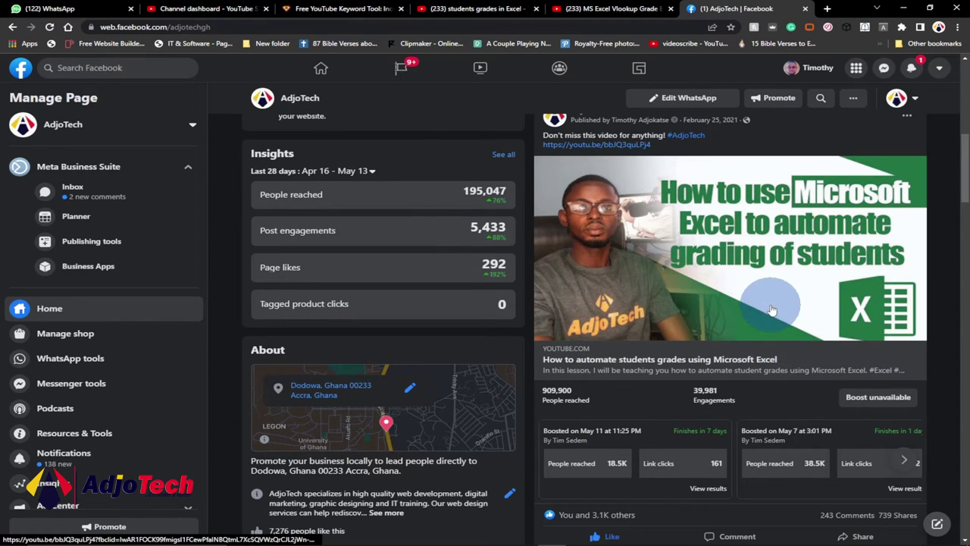
scroll(762, 305, up, 1)
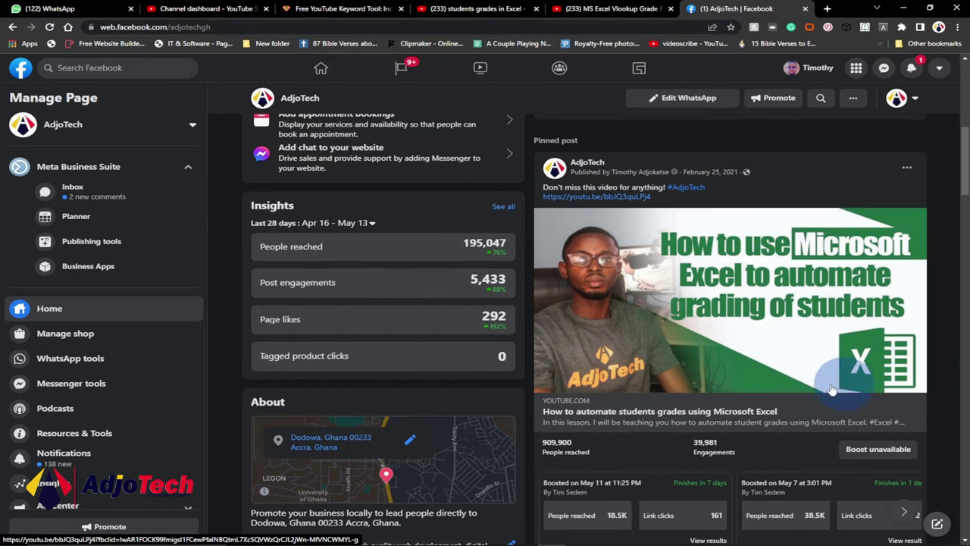
scroll(762, 405, down, 3)
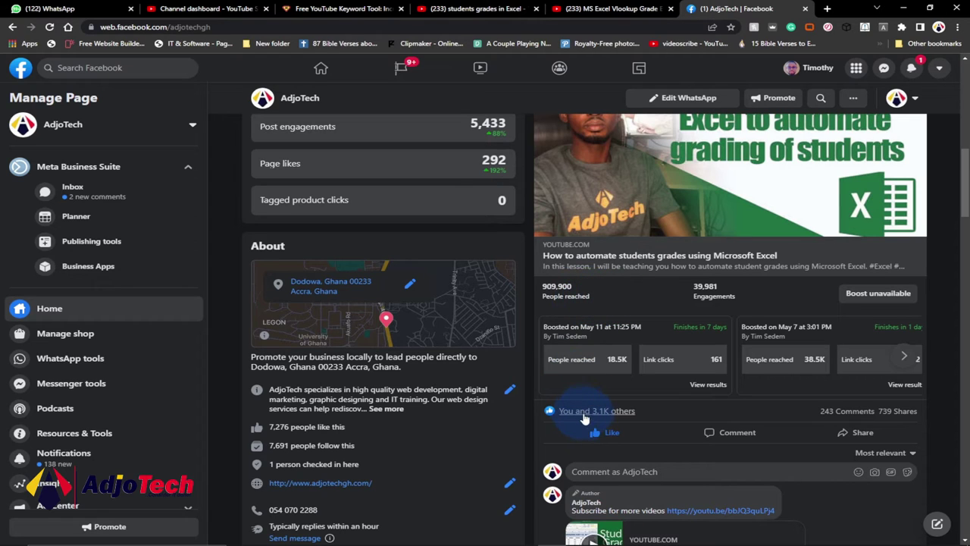
mouse_move(595, 417)
scroll(738, 439, down, 3)
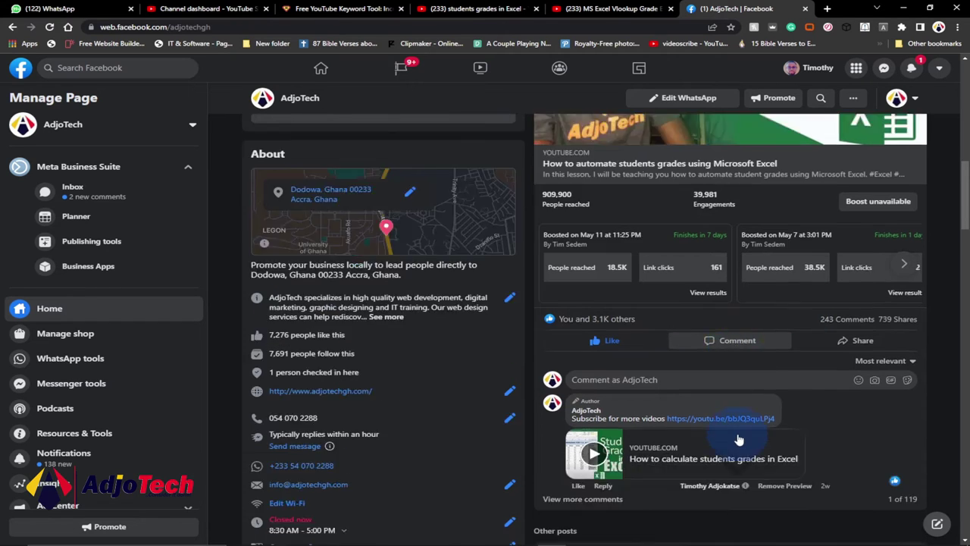
scroll(739, 437, up, 2)
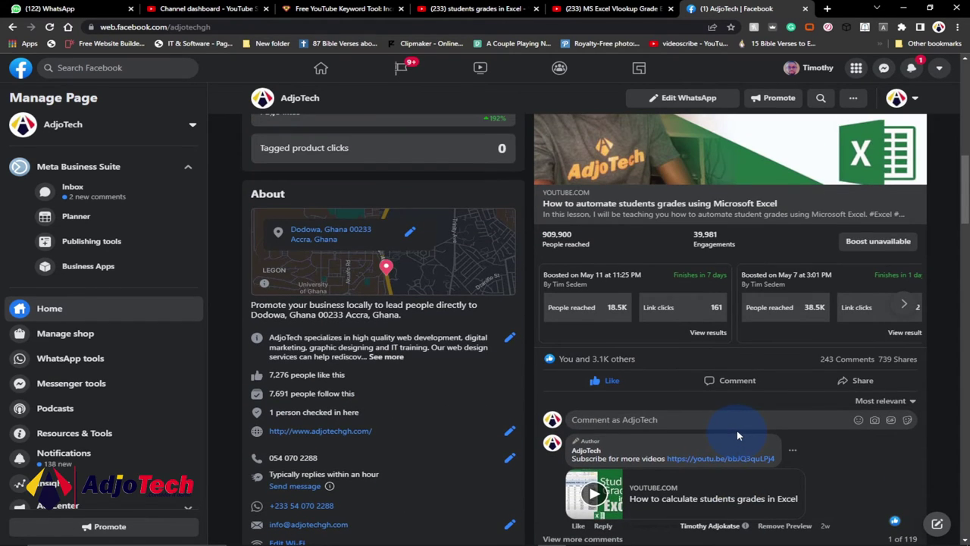
click(660, 384)
Step: Show the reactors preview for 'You and 3.1K others' under the Excel grading post
scroll(775, 385, down, 2)
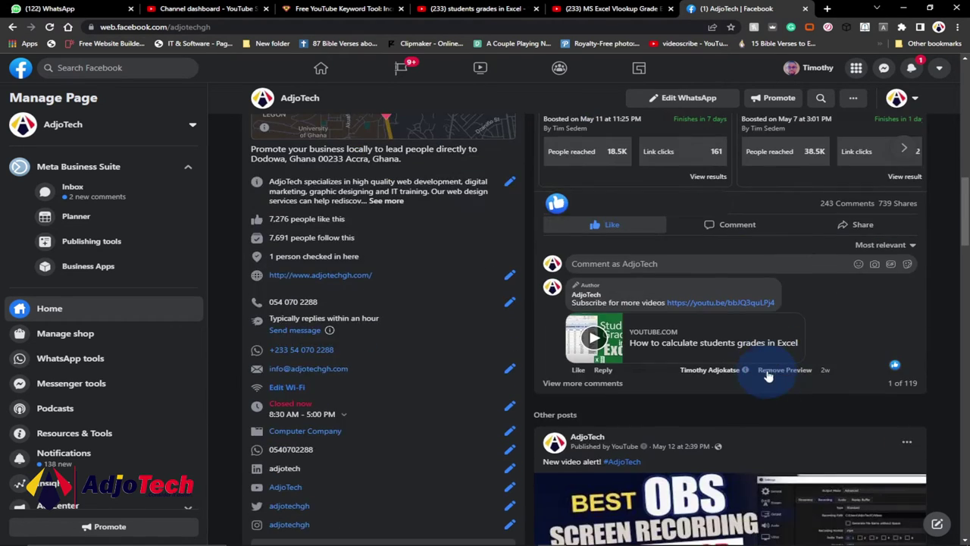
scroll(758, 363, up, 3)
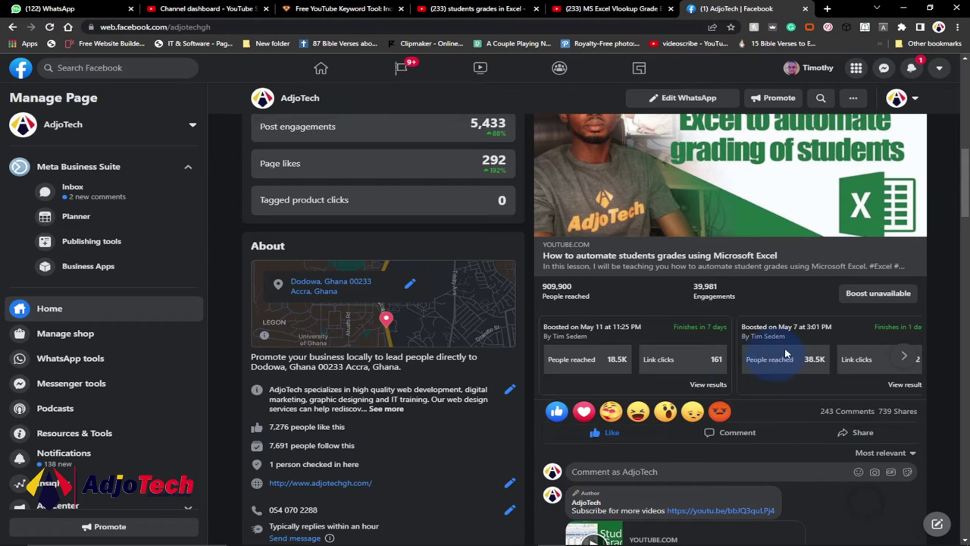
scroll(714, 238, down, 5)
scroll(714, 220, up, 3)
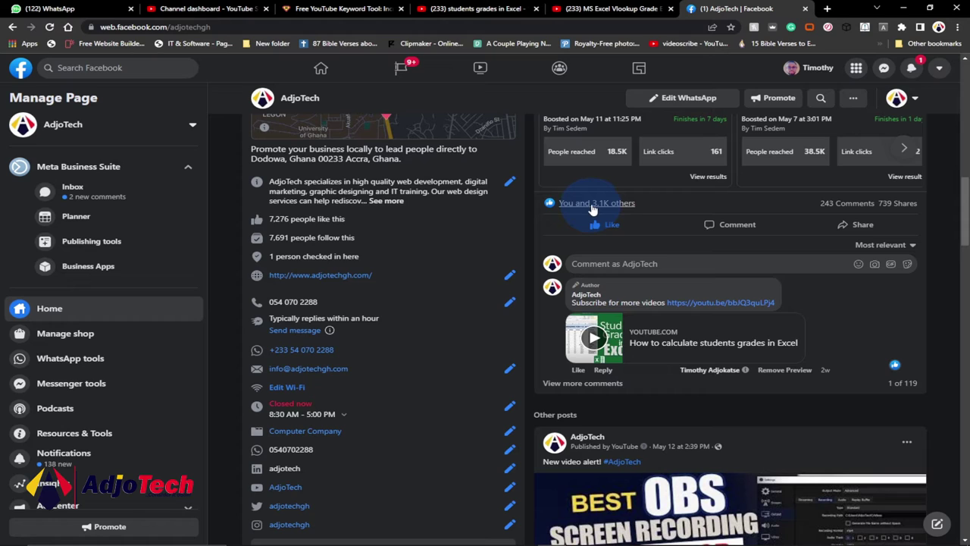
mouse_move(595, 209)
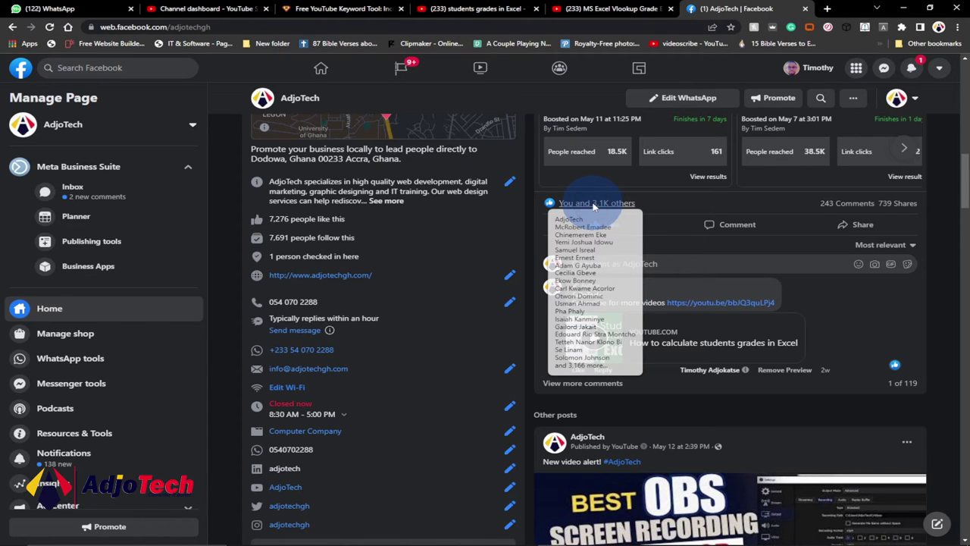
Step: Open the full reactions list and invite the first five reactors to like AdjoTech
click(594, 204)
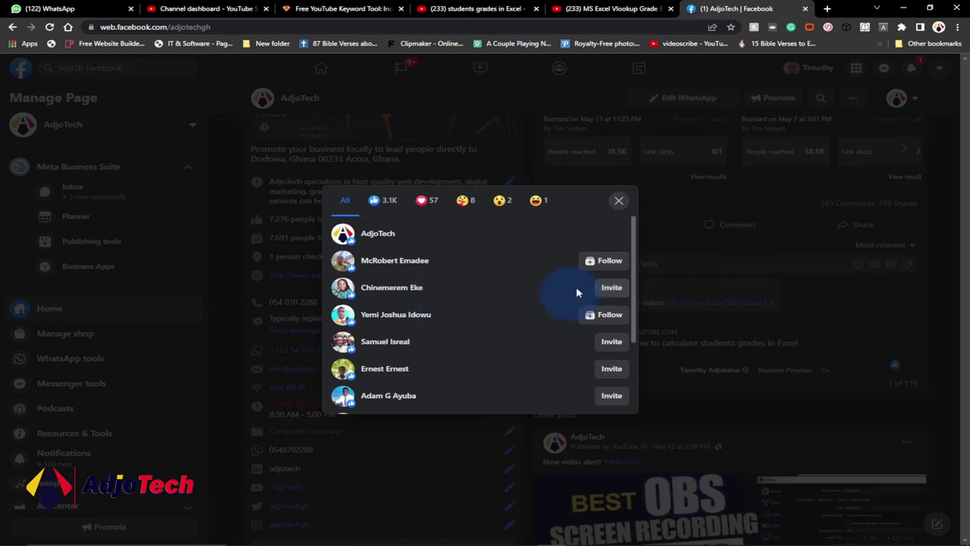
click(615, 291)
click(612, 341)
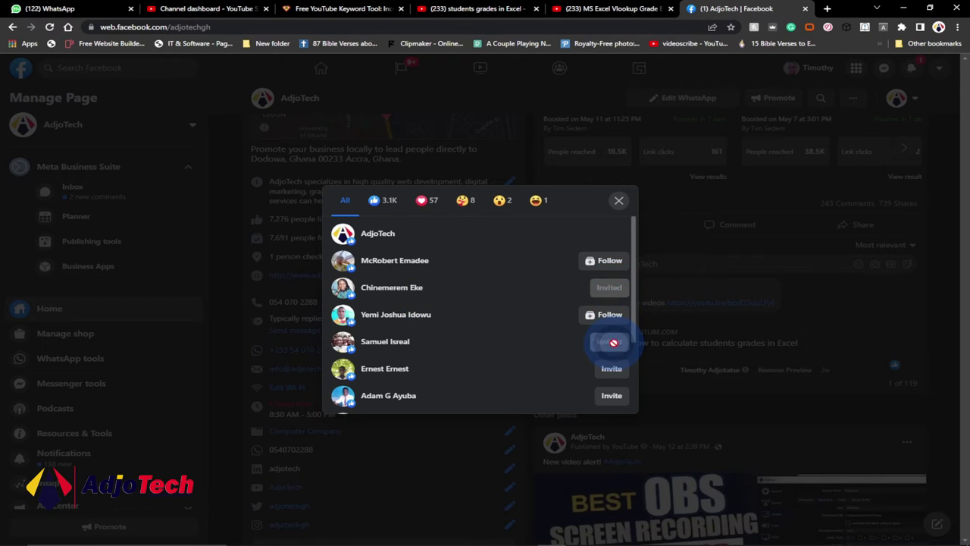
click(612, 369)
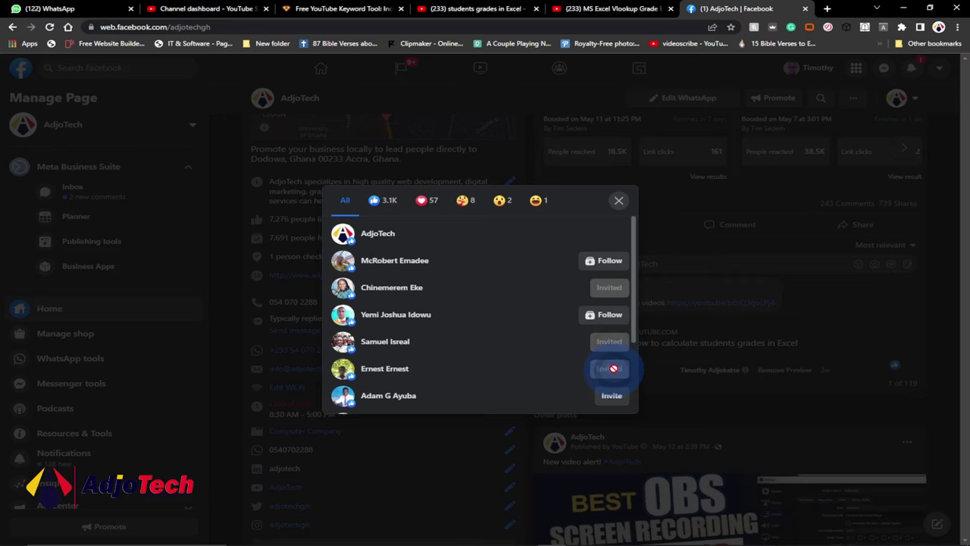
scroll(612, 359, down, 3)
click(608, 294)
click(611, 318)
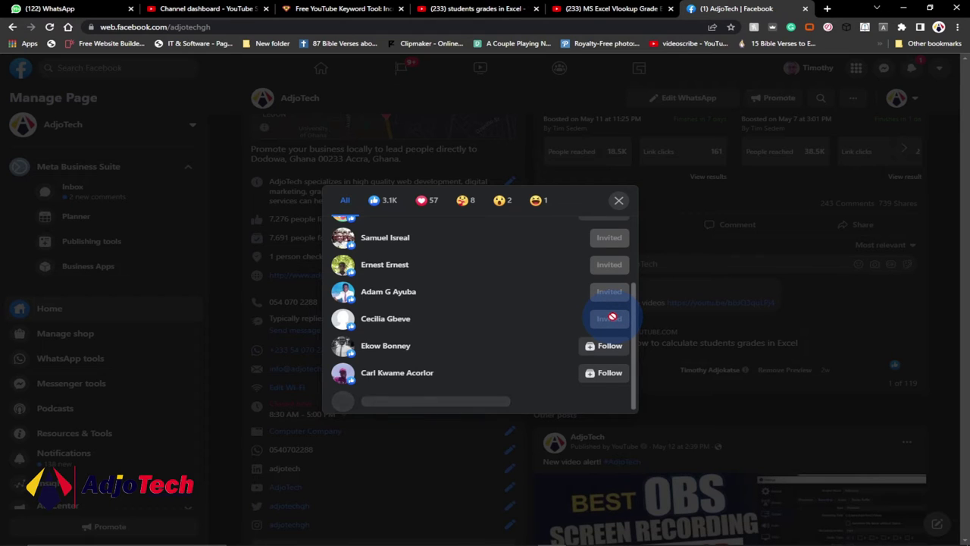
Step: Invite seven more reactors further down the list to like the page
scroll(612, 316, down, 2)
click(611, 297)
click(612, 323)
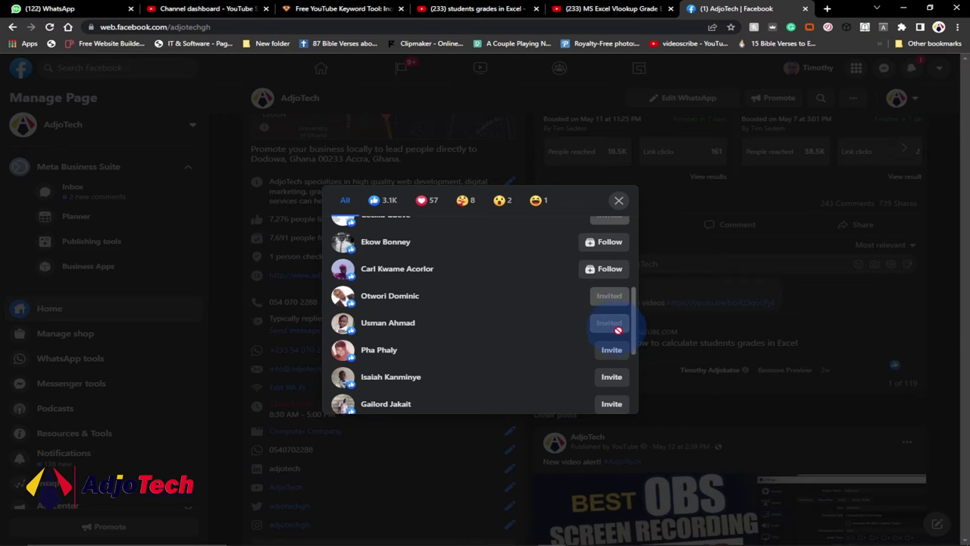
scroll(621, 338, down, 2)
click(611, 245)
click(613, 278)
click(612, 302)
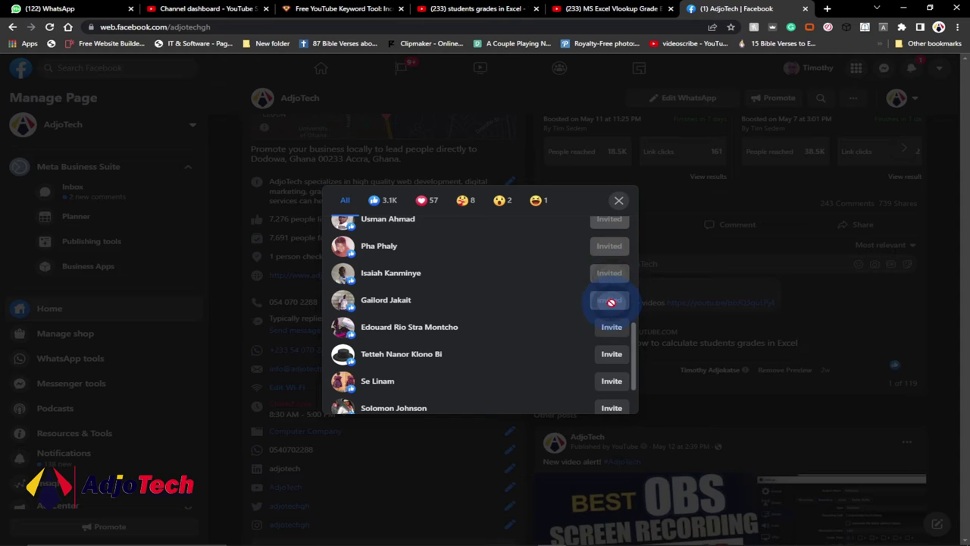
click(612, 331)
click(611, 355)
Step: Invite the remaining four loaded reactors, then close the reactions list
scroll(612, 361, down, 1)
click(611, 328)
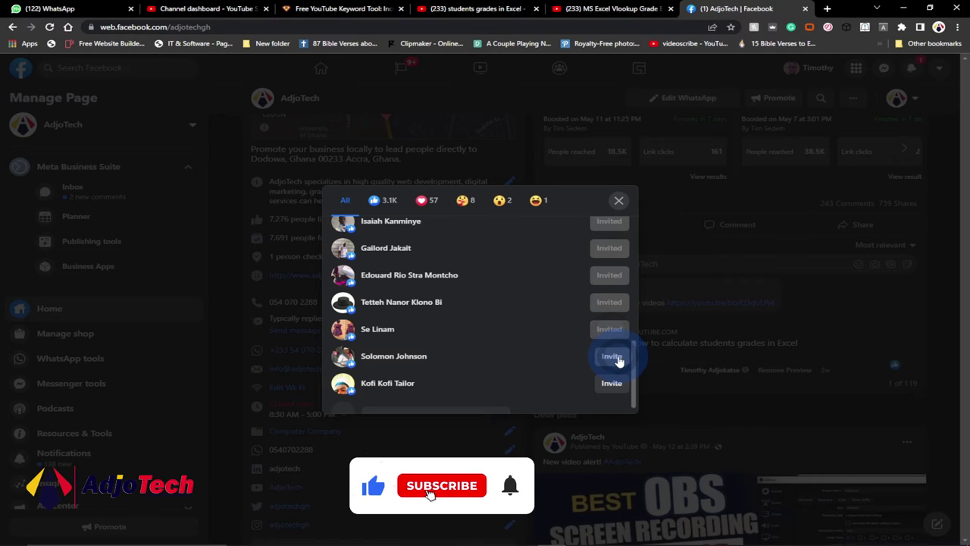
click(614, 384)
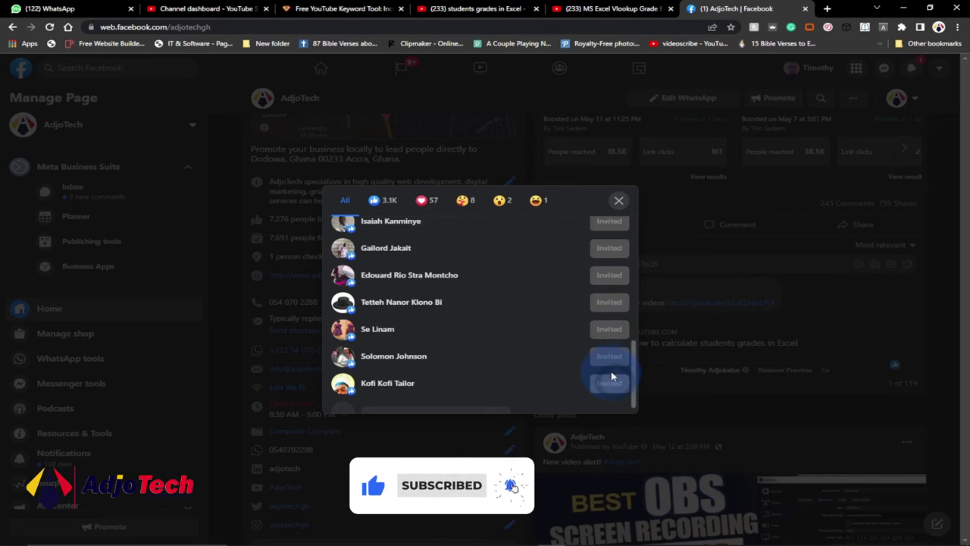
click(607, 355)
scroll(607, 356, down, 2)
click(612, 306)
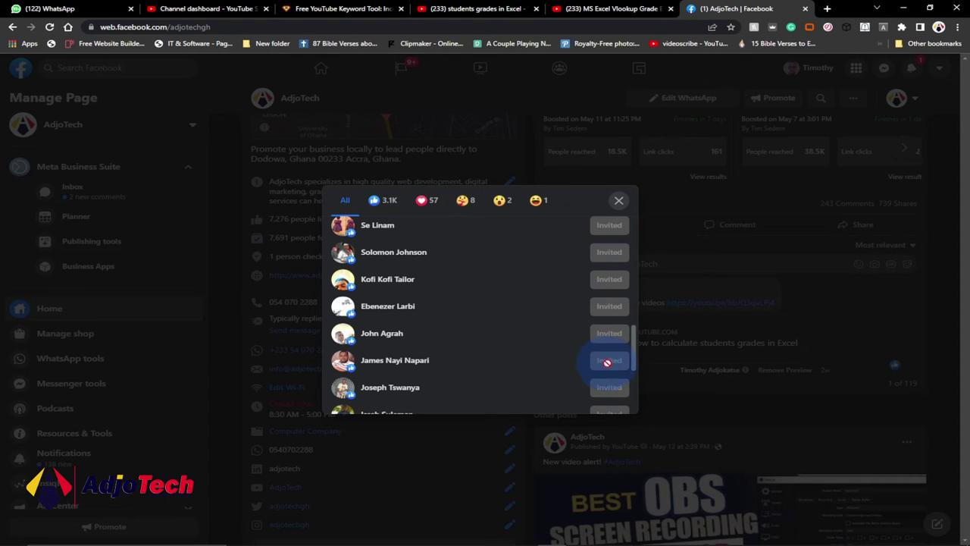
scroll(609, 354, down, 3)
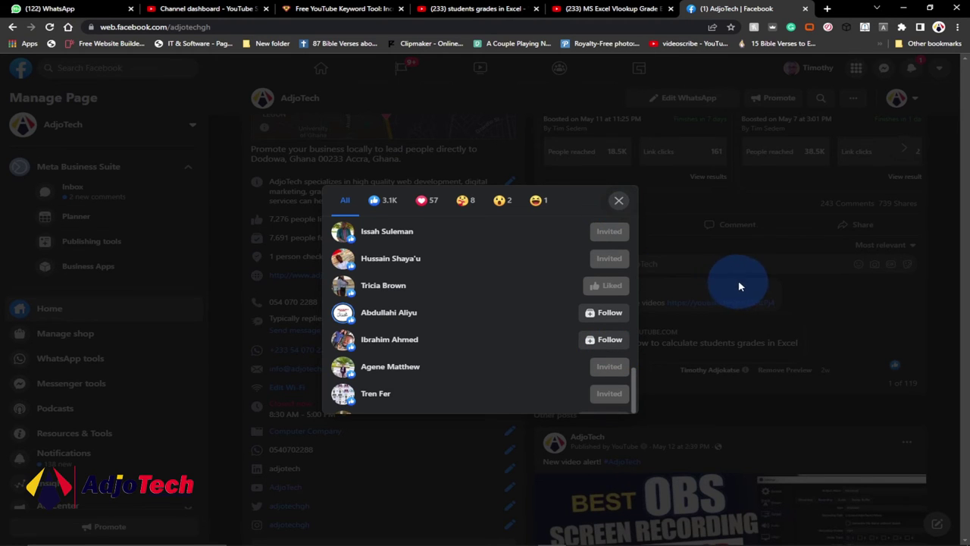
click(619, 201)
scroll(692, 242, up, 2)
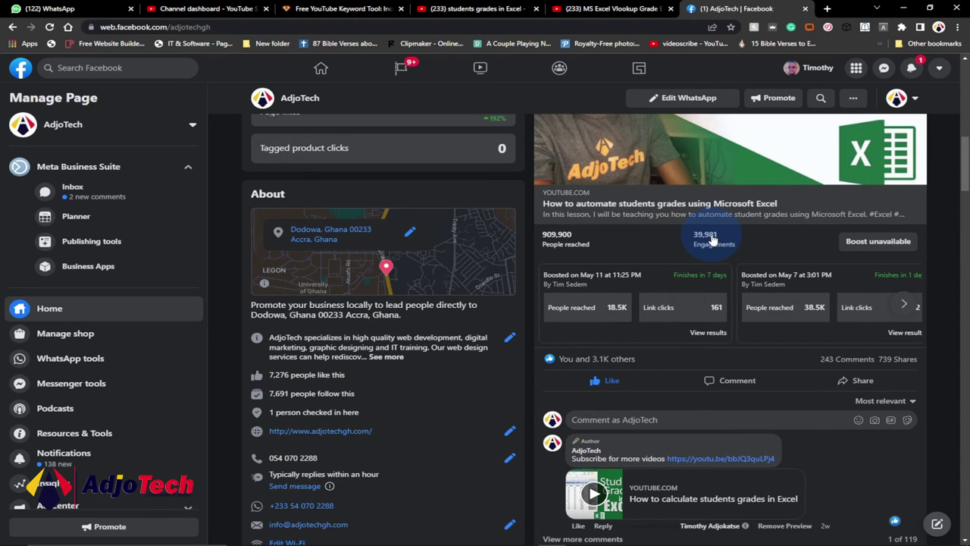
scroll(712, 239, up, 3)
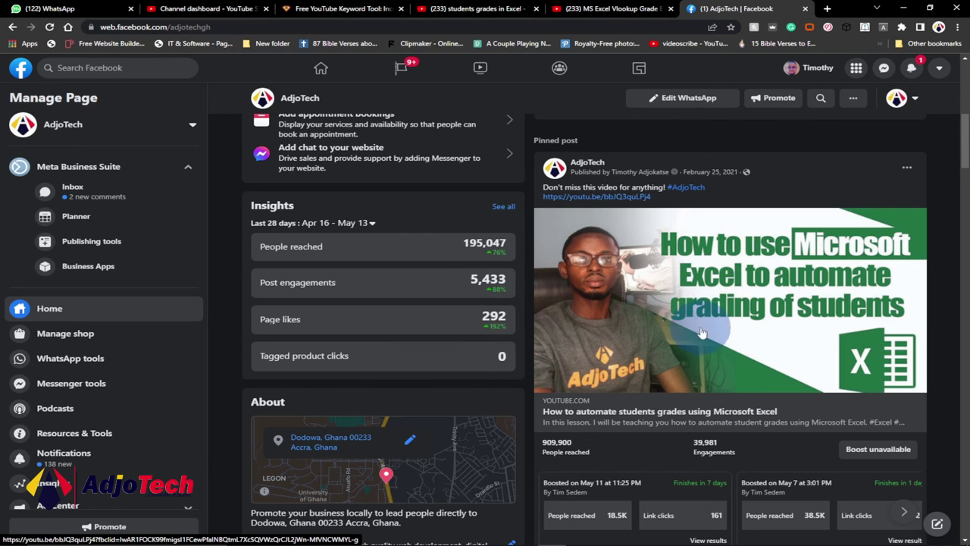
scroll(849, 432, down, 1)
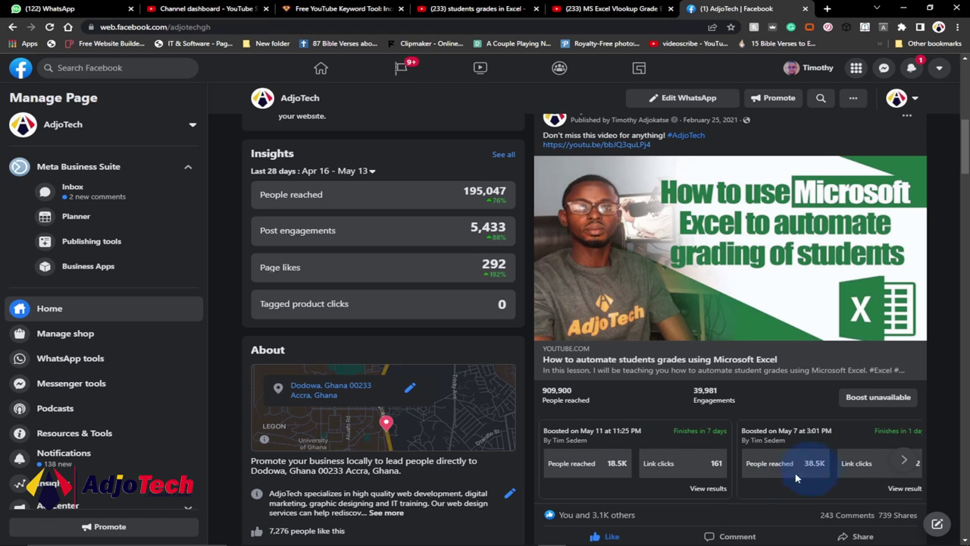